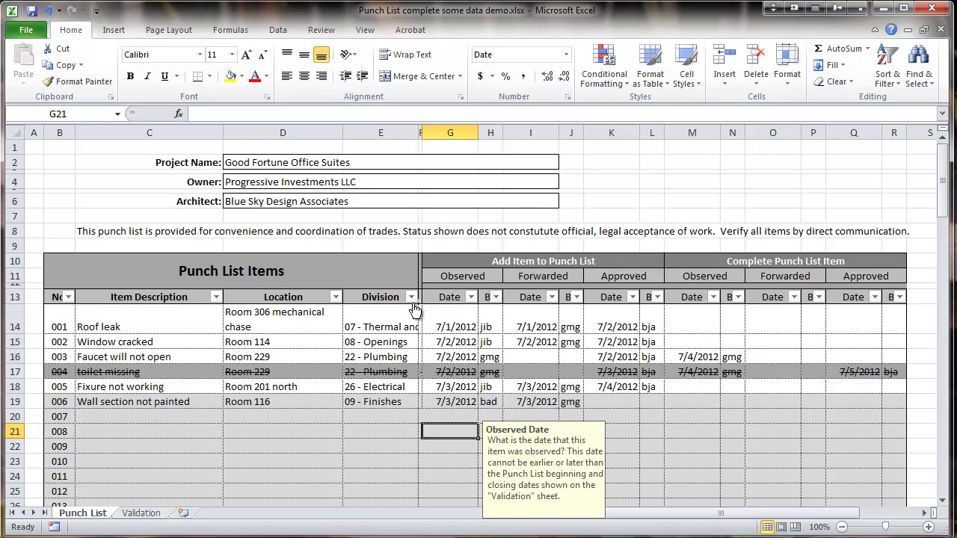
Filter the punch list's Division column to show only 22 - Plumbing items
click(411, 297)
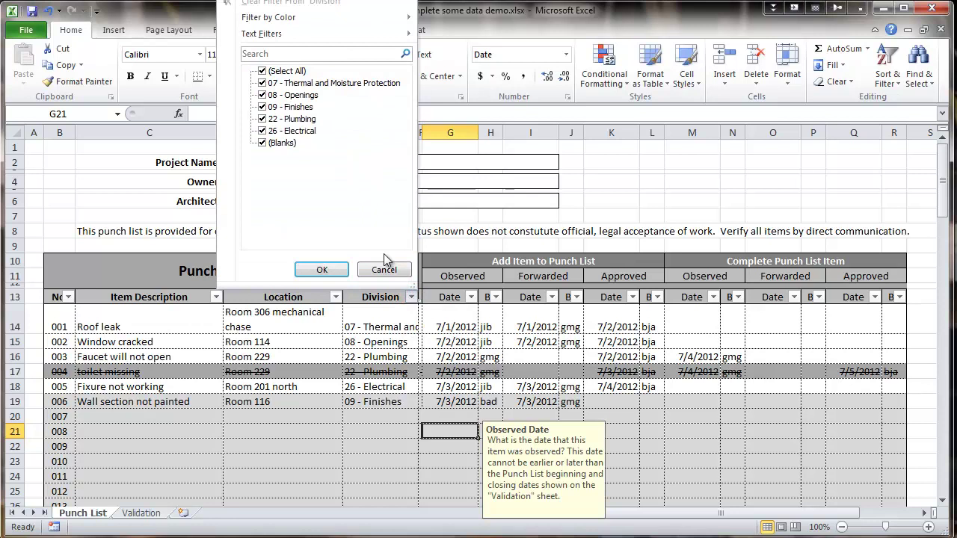
click(263, 71)
click(263, 119)
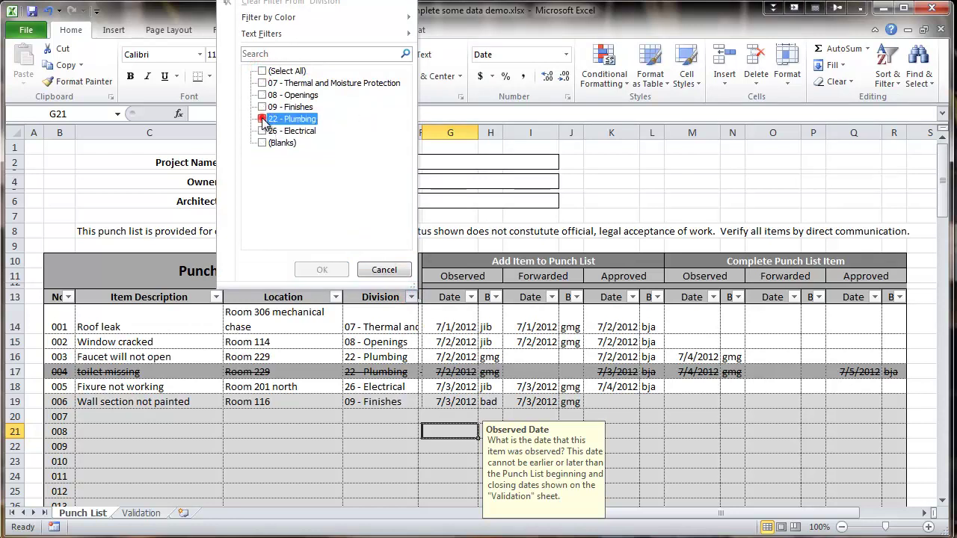
click(322, 270)
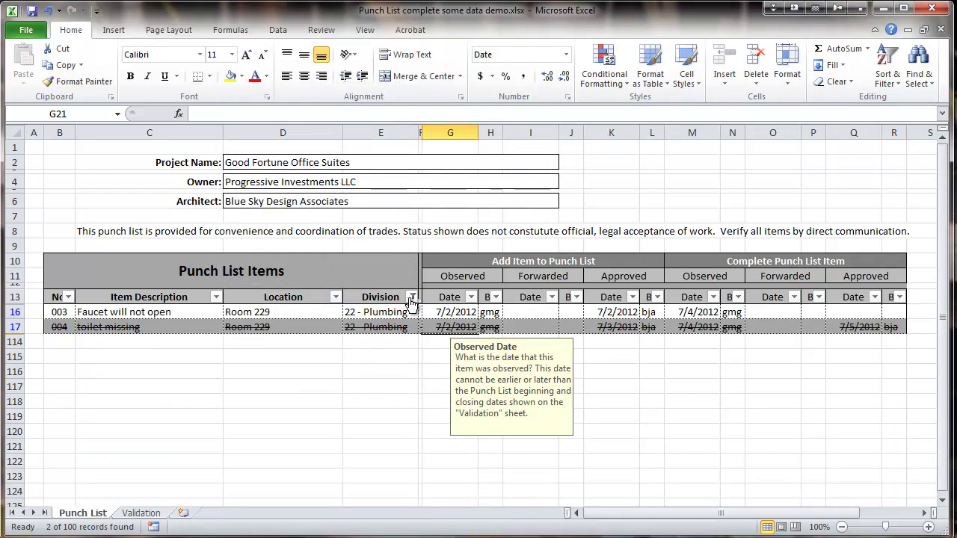
Restore all divisions in the Division column filter
click(412, 296)
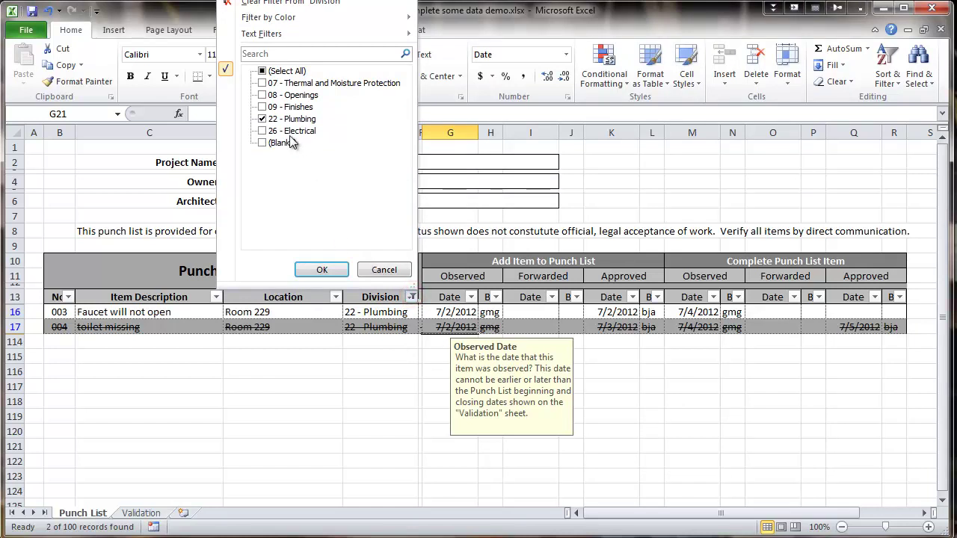
click(265, 71)
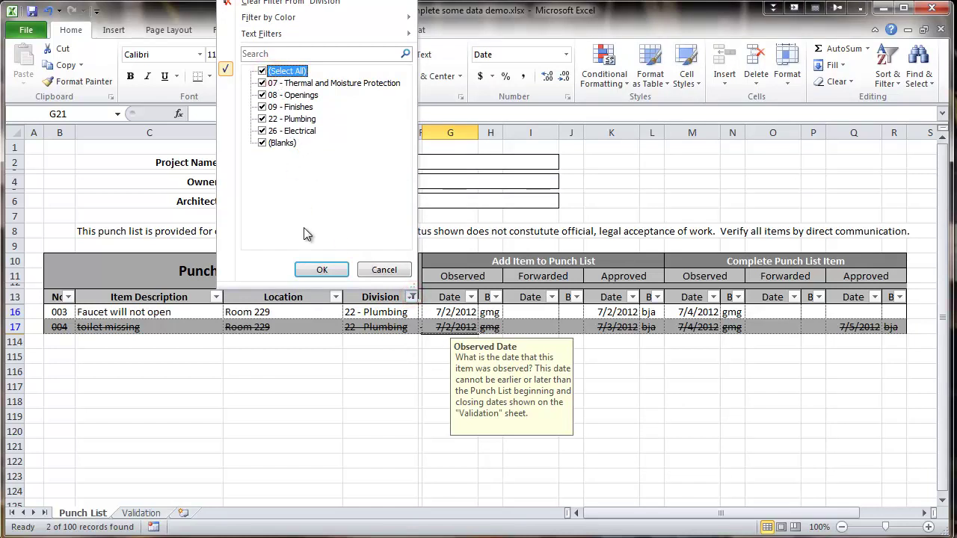
click(333, 270)
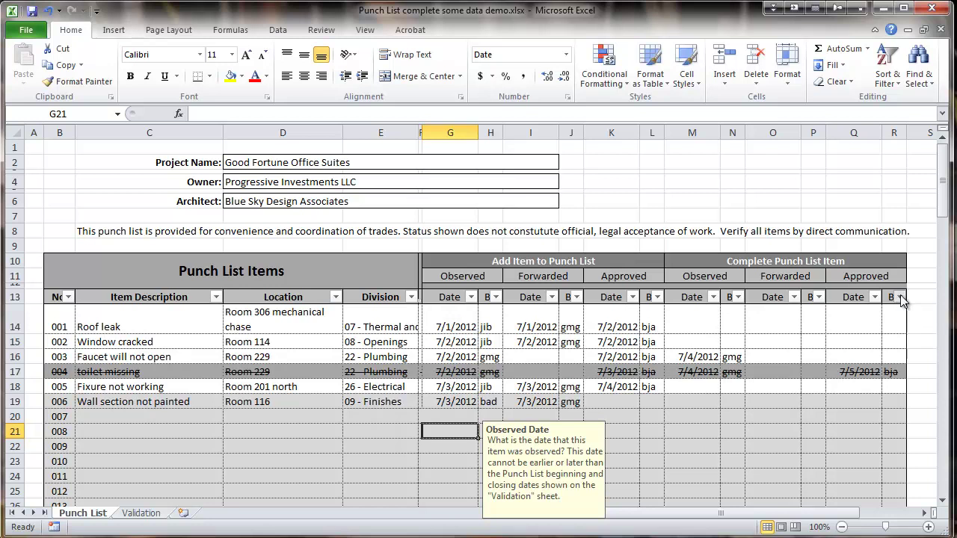
Filter the By column under Complete Punch List Item, Approved to show only blank entries
click(901, 298)
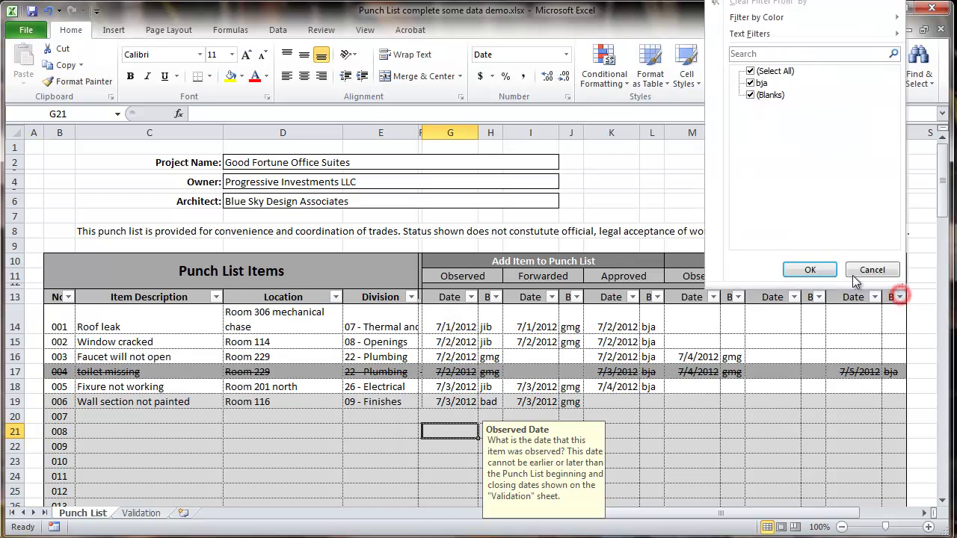
click(751, 71)
click(752, 95)
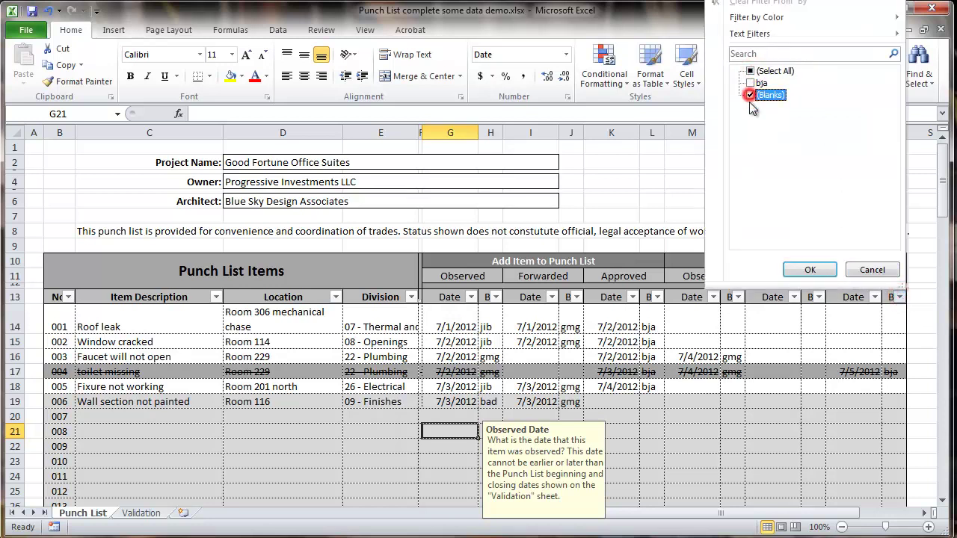
click(810, 273)
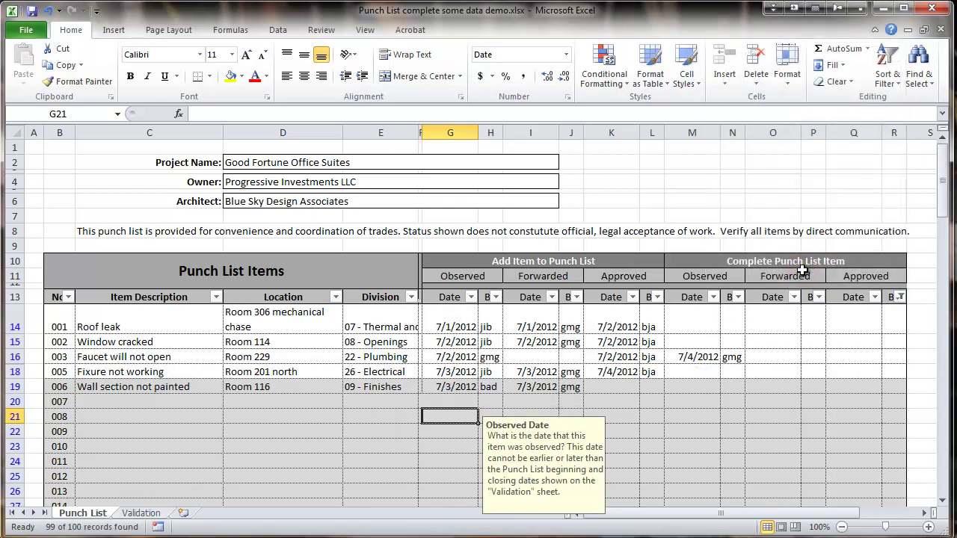
Reselect all values in the completion Approved By column filter
click(901, 298)
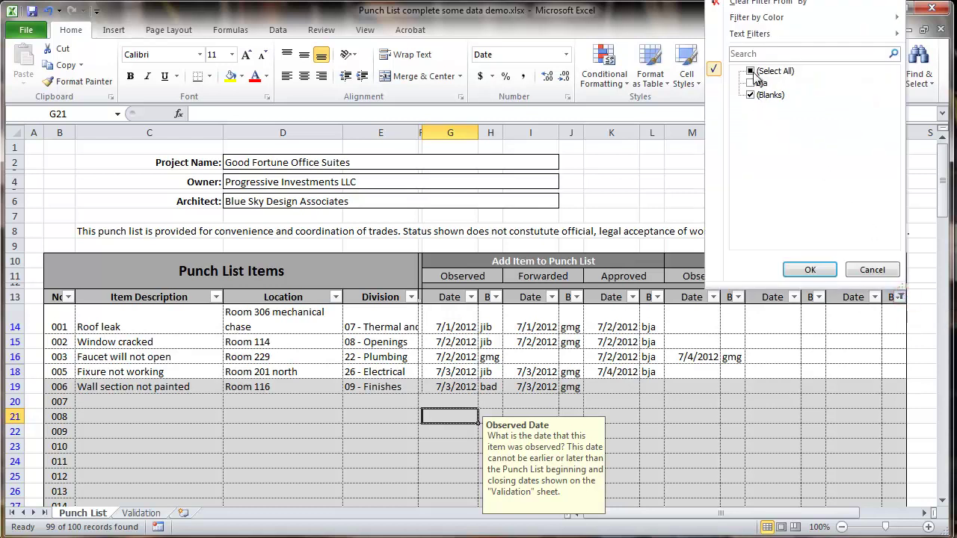
click(751, 72)
click(808, 270)
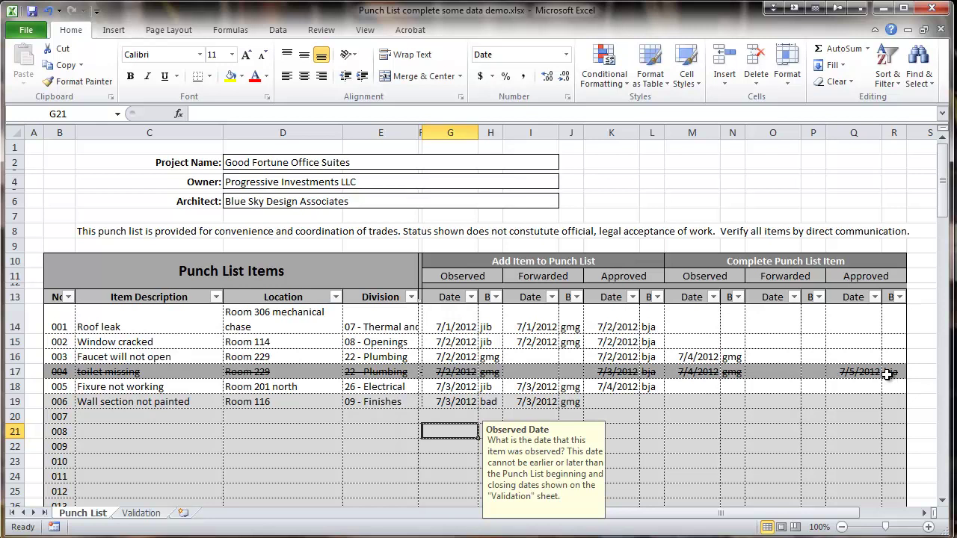
Approve item 003, Faucet will not open, as complete with date 7/5/2012 and approver initials bja
click(851, 358)
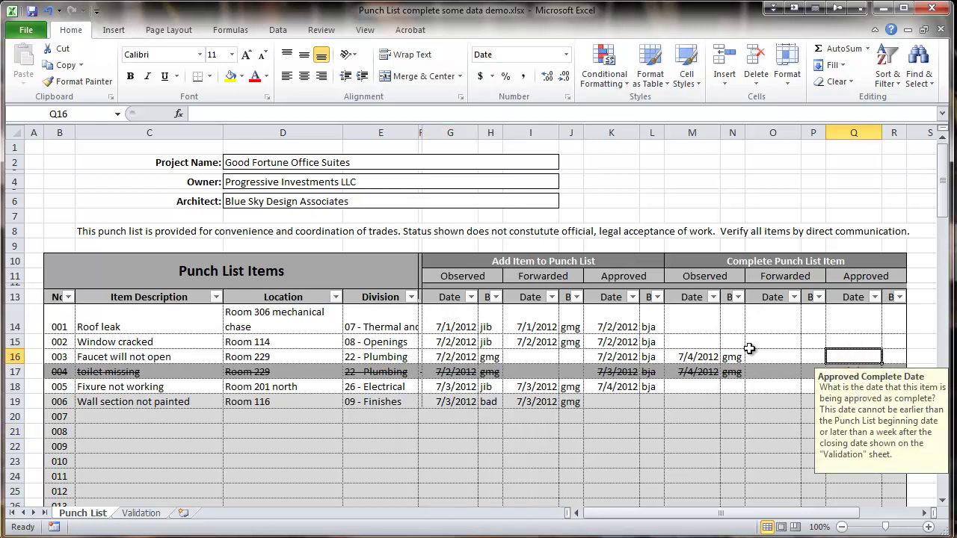
text(7/5)
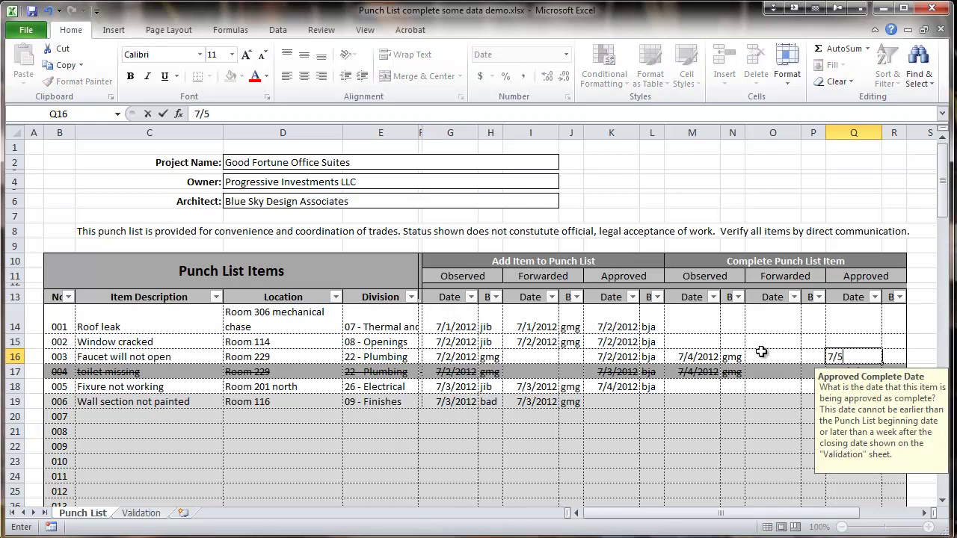
text(/2012)
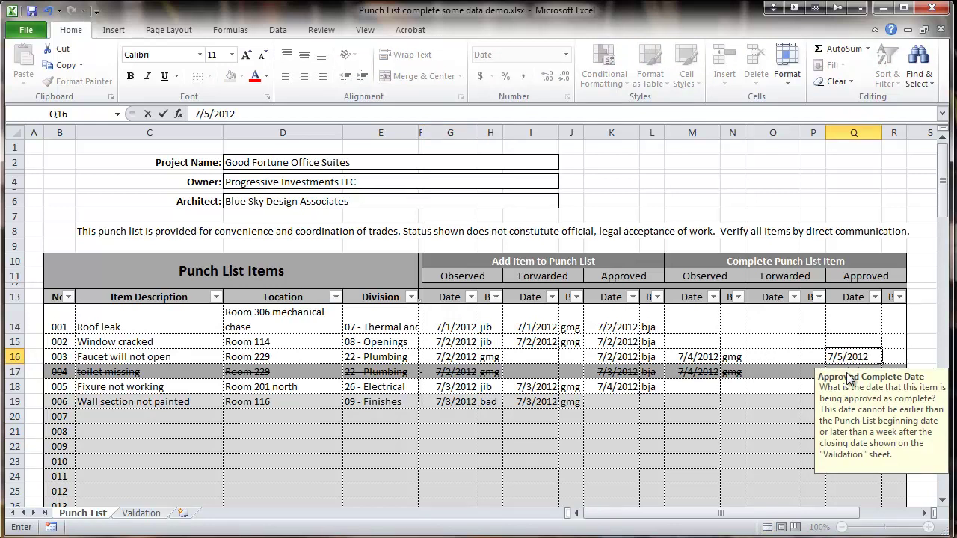
click(905, 355)
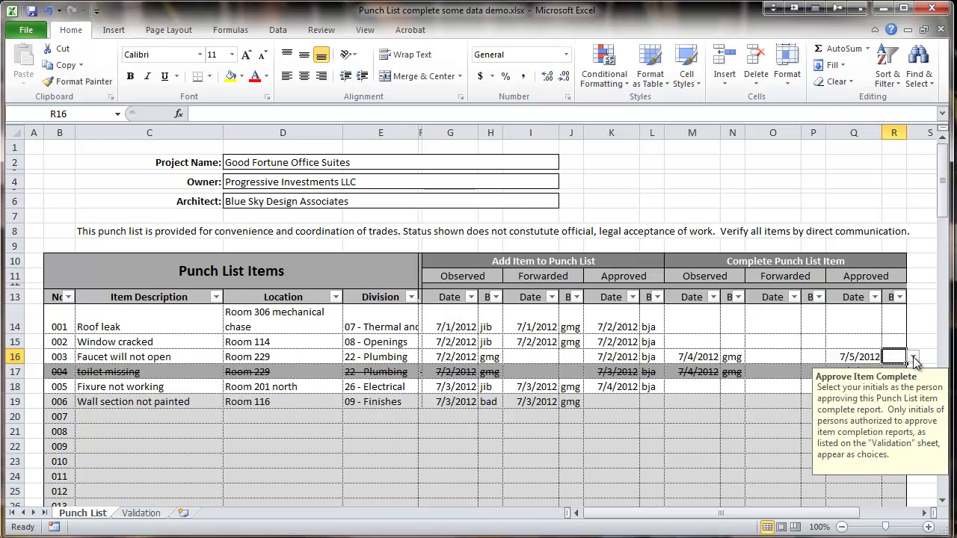
click(914, 356)
click(894, 380)
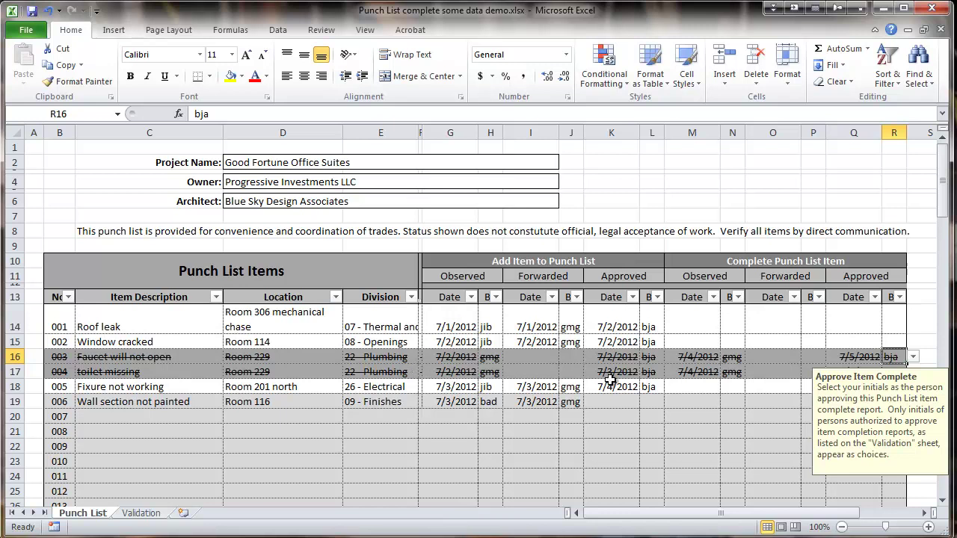
click(298, 390)
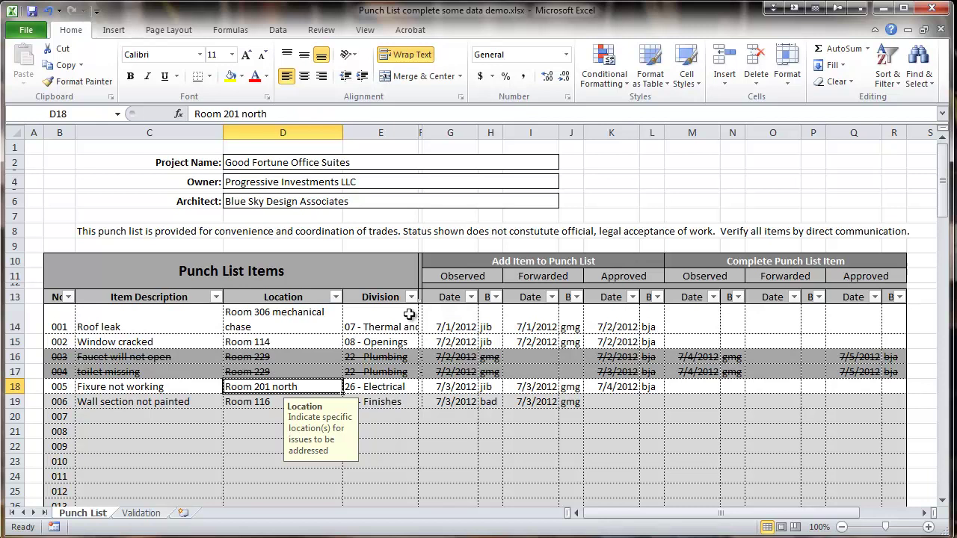
Review the divisions and authorized persons on the Validation sheet, and return to the Punch List sheet
click(140, 514)
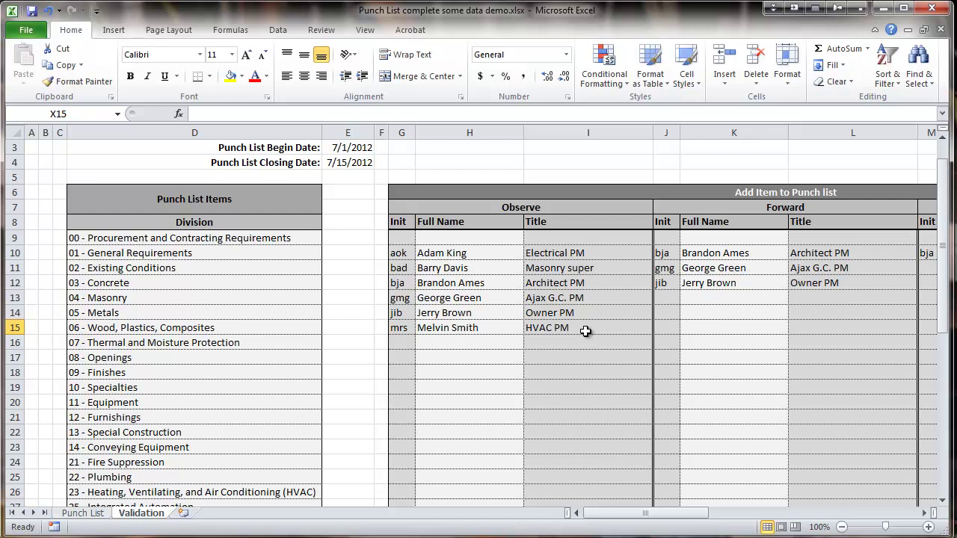
click(605, 513)
click(81, 514)
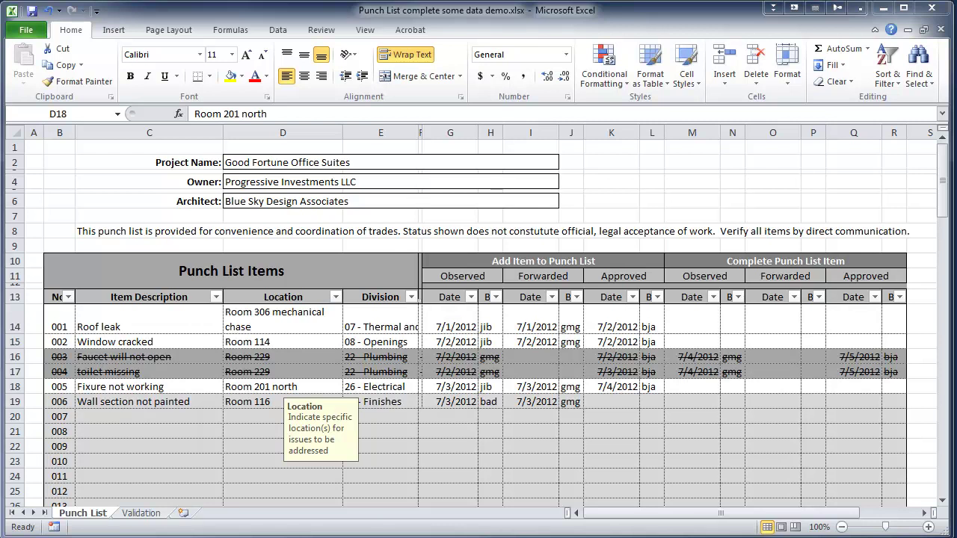
key(alt+Tab)
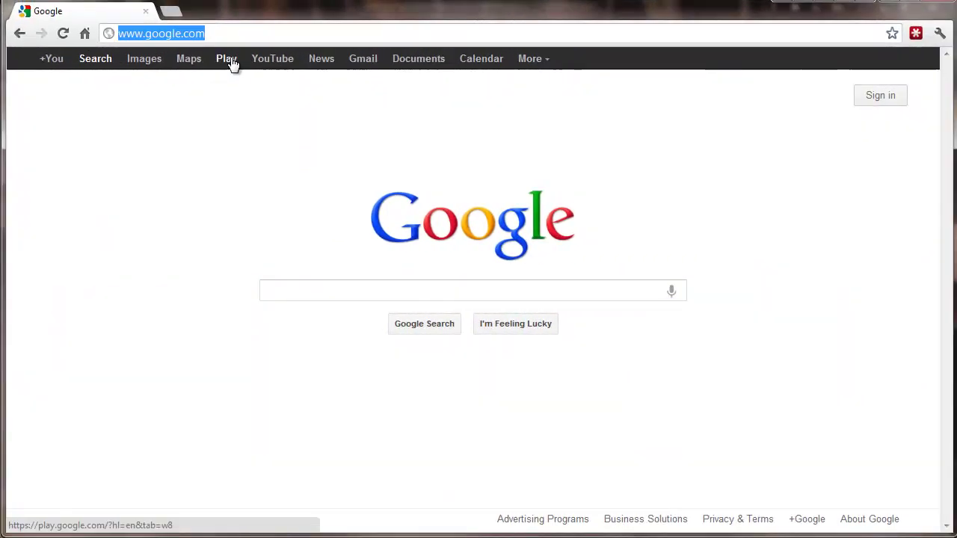
text(www.d)
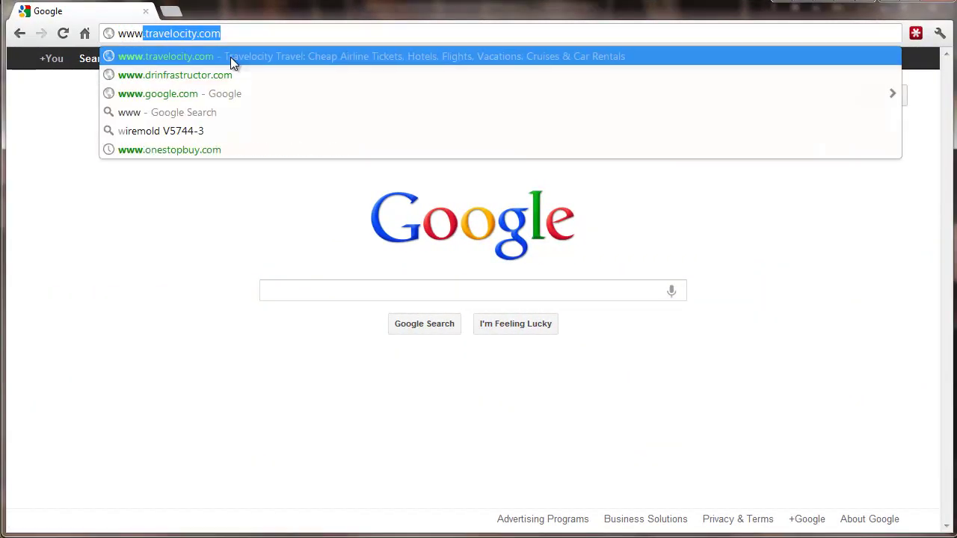
text(rinfrastructor)
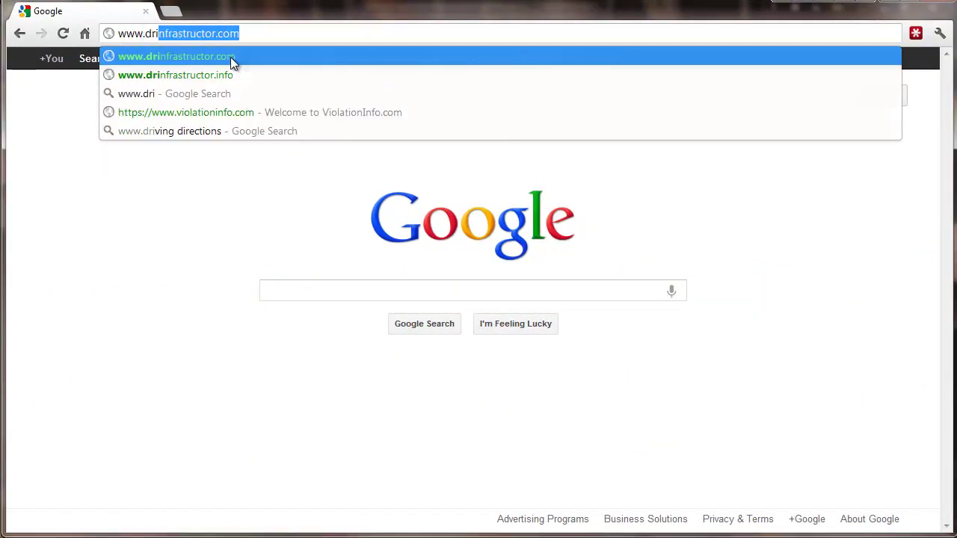
click(196, 57)
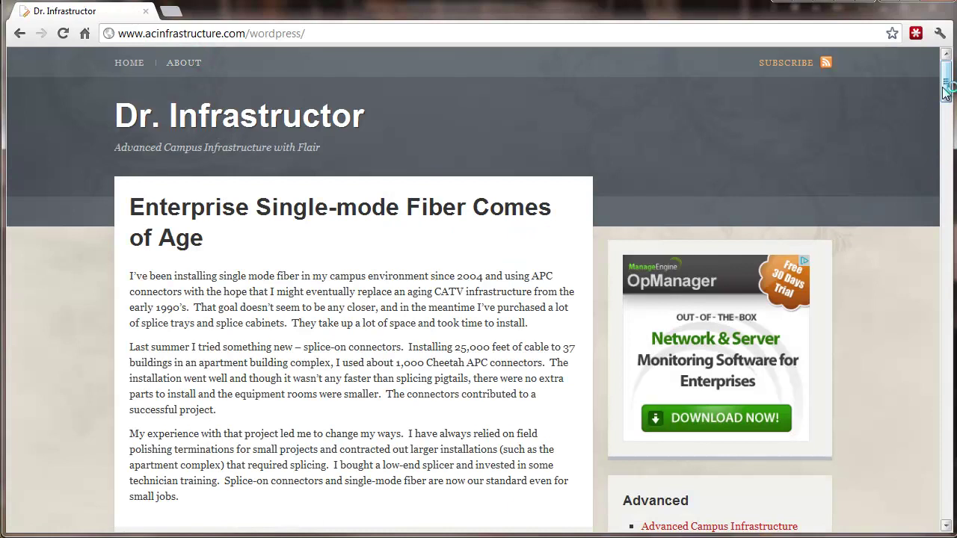
Open the Excel 2010 Construction Punch List Template from the site's Downloads and download Punch List 1-00.xltx
scroll(946, 88, down, 3)
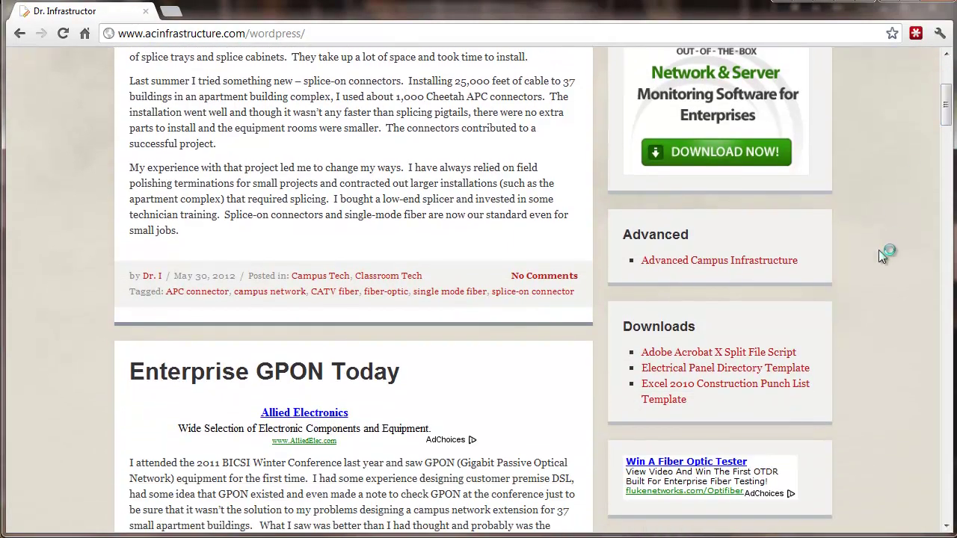
click(684, 393)
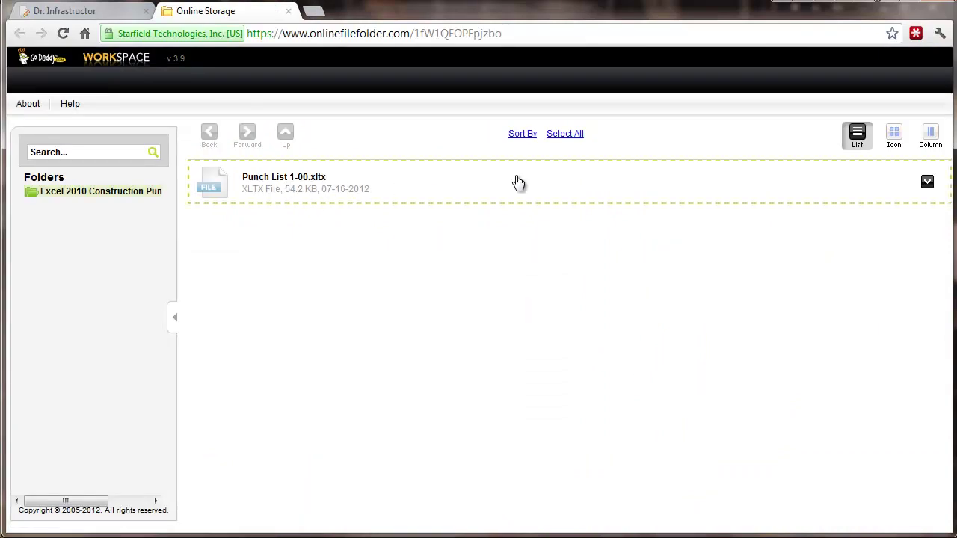
click(927, 182)
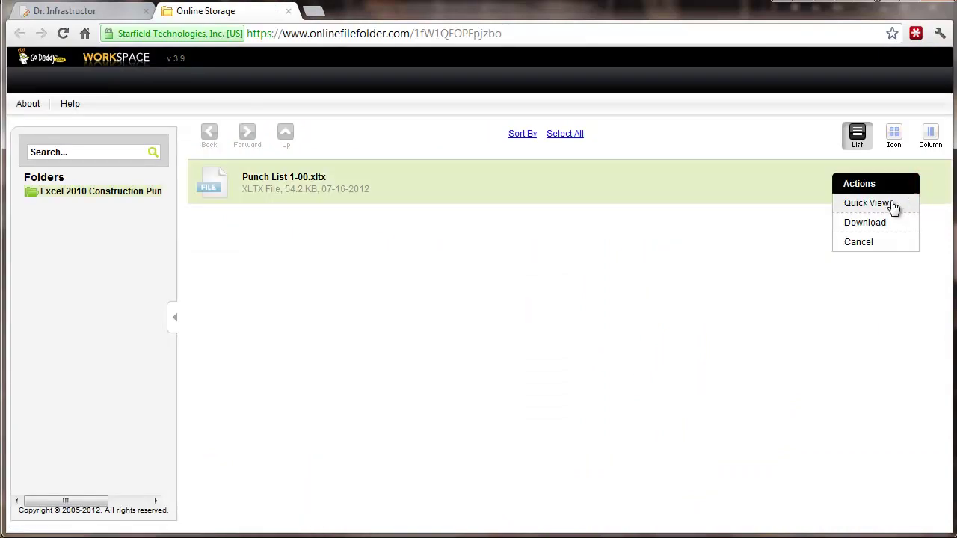
click(853, 224)
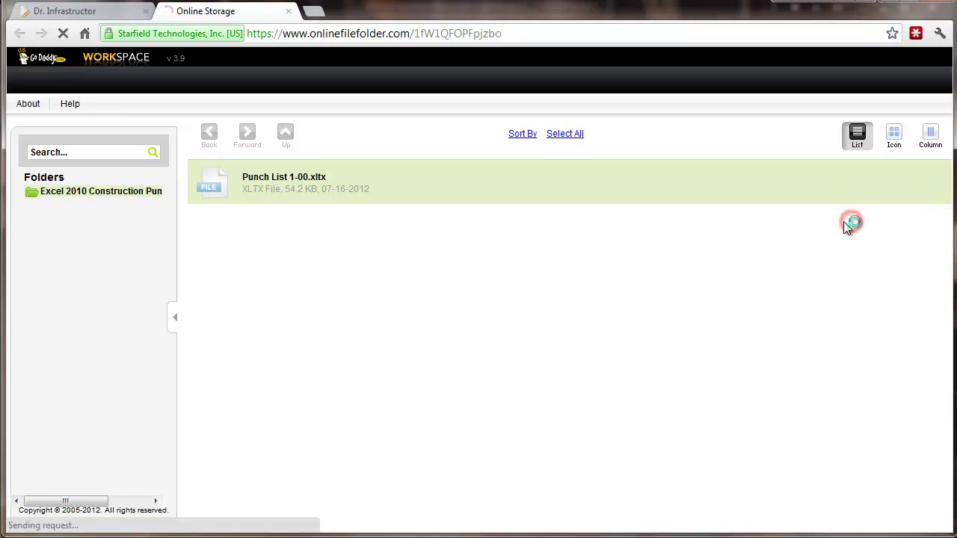